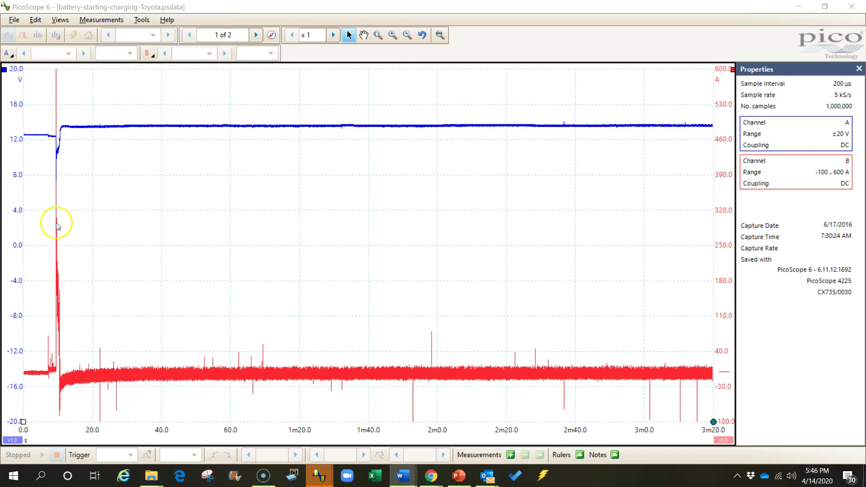
Step: Zoom in on the previously loaded capture's trace
{"action": "scroll", "coordinate": [54, 223], "scroll_direction": "up", "scroll_amount": 3}
{"action": "scroll", "coordinate": [55, 223], "scroll_direction": "up", "scroll_amount": 6}
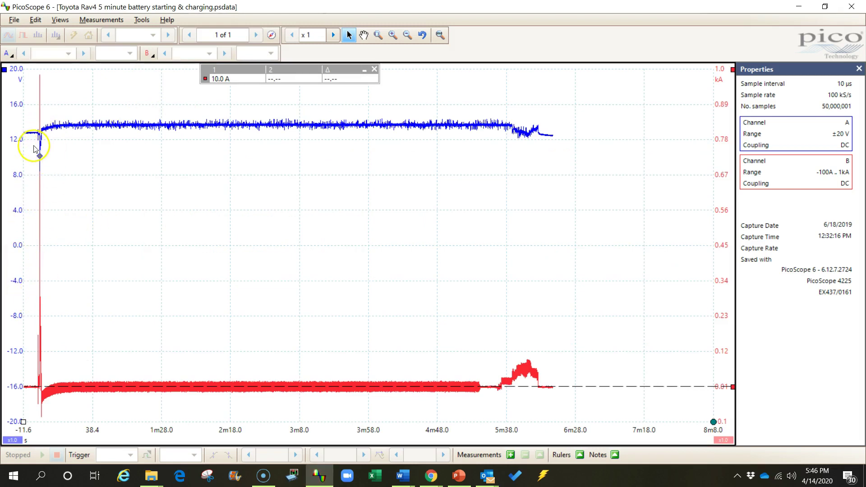
Step: Zoom to x2.048k on the start spike and place a current ruler at the 985.6 A peak
{"action": "scroll", "coordinate": [36, 137], "scroll_direction": "up", "scroll_amount": 2}
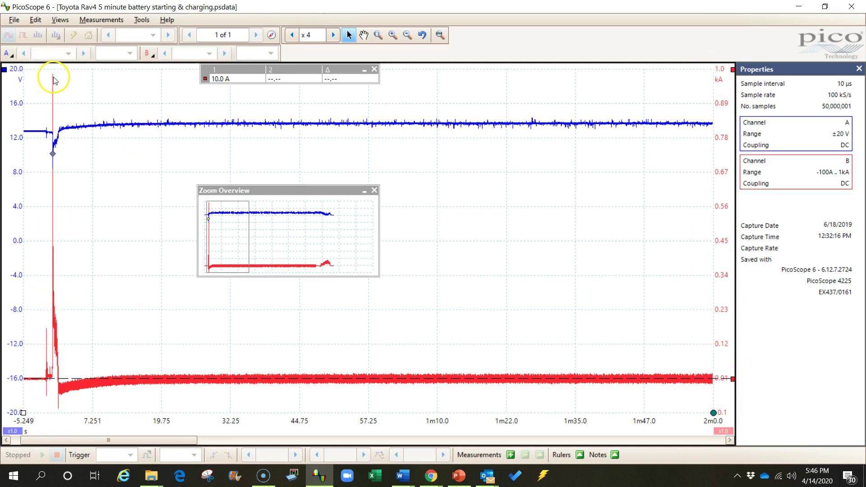
{"action": "scroll", "coordinate": [52, 80], "scroll_direction": "up", "scroll_amount": 1}
{"action": "scroll", "coordinate": [50, 84], "scroll_direction": "up", "scroll_amount": 8}
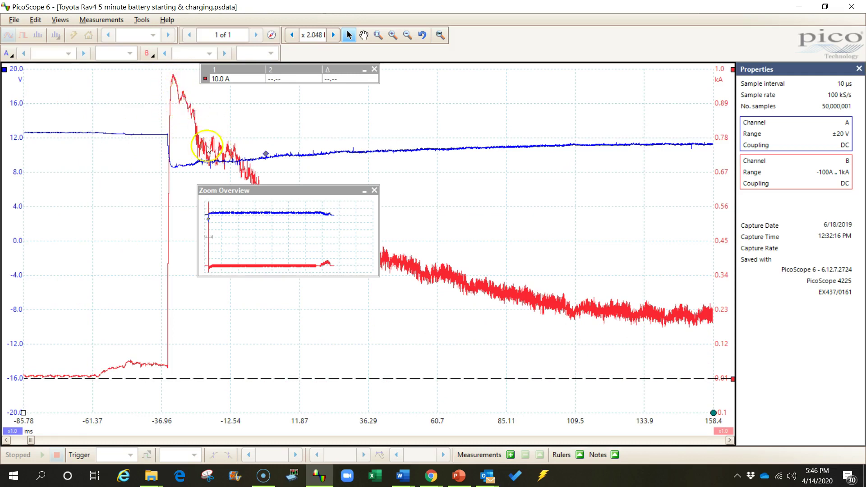
{"action": "left_click_drag", "start_coordinate": [732, 68], "coordinate": [729, 73]}
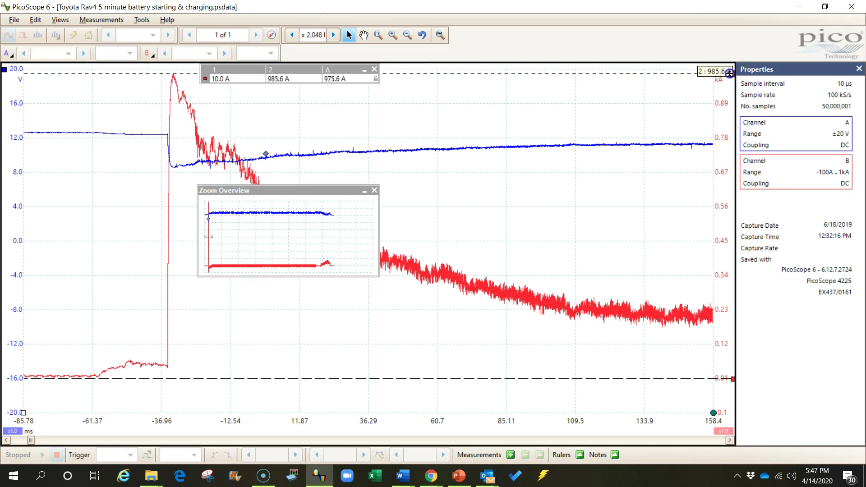
Step: Close the saved Toyota Rav4 capture
{"action": "left_click", "coordinate": [853, 8]}
{"action": "left_click", "coordinate": [310, 228]}
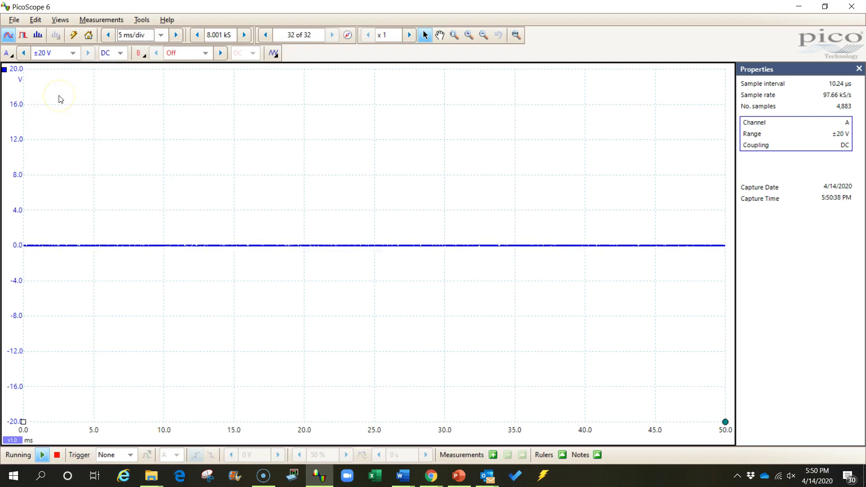
Step: From channel A's Probe dropdown, bring up the Custom Probes manager
{"action": "left_click", "coordinate": [9, 54]}
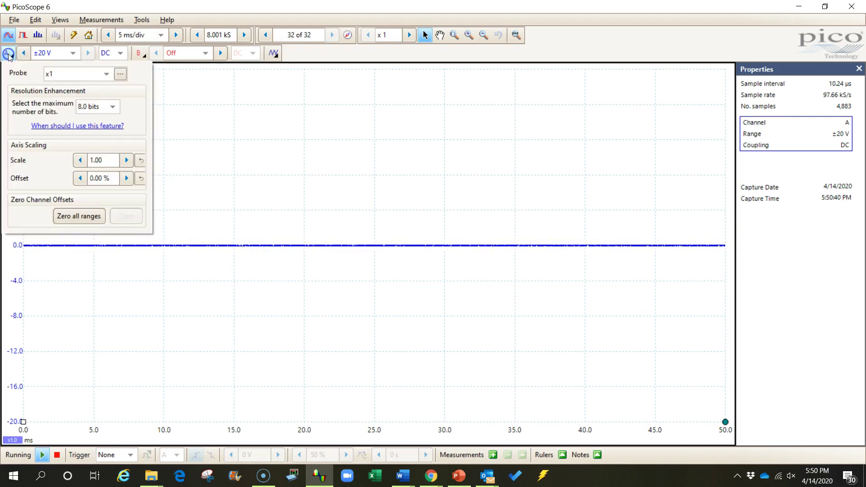
{"action": "left_click", "coordinate": [107, 75]}
{"action": "mouse_move", "coordinate": [206, 122]}
{"action": "left_mouse_down"}
{"action": "mouse_move", "coordinate": [166, 101]}
{"action": "mouse_move", "coordinate": [209, 100]}
{"action": "mouse_move", "coordinate": [204, 177]}
{"action": "mouse_move", "coordinate": [205, 127]}
{"action": "left_mouse_up"}
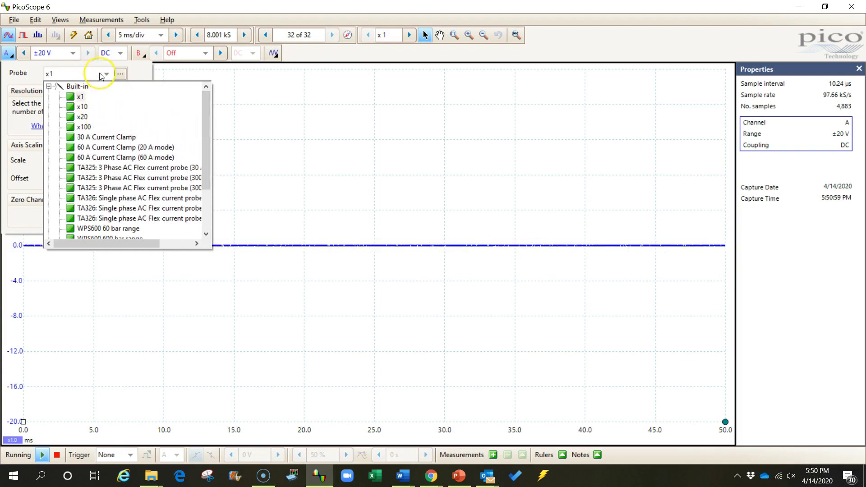
{"action": "left_click", "coordinate": [120, 74]}
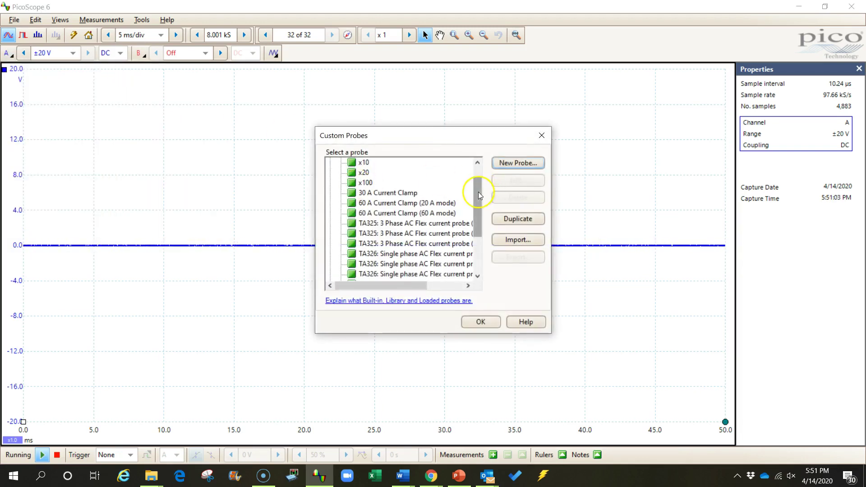
Step: Start a new custom probe using the custom unit Amps with short name A
{"action": "left_click", "coordinate": [517, 168]}
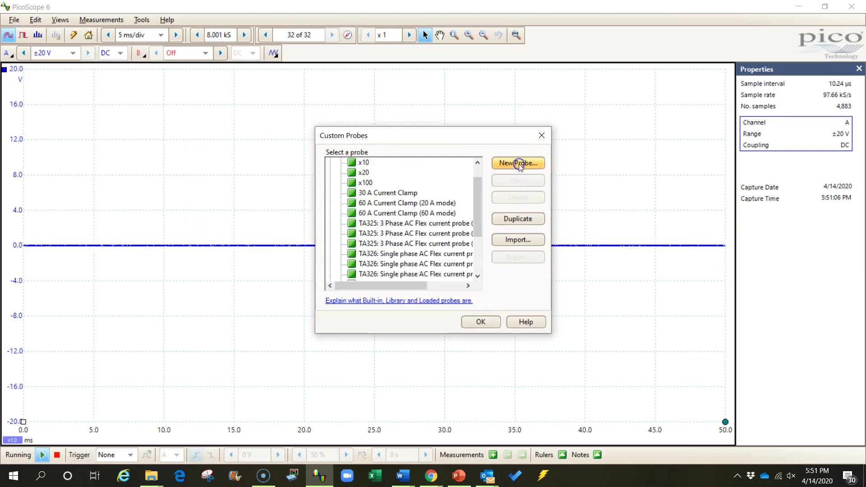
{"action": "left_click", "coordinate": [496, 356]}
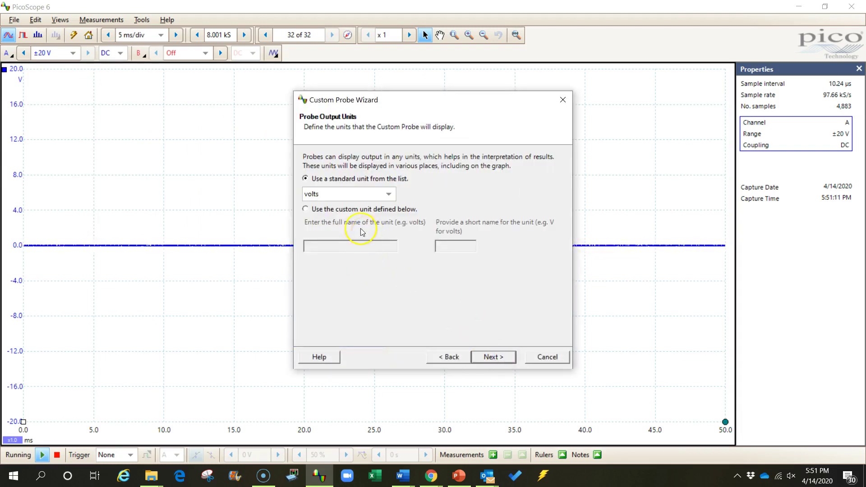
{"action": "left_click", "coordinate": [308, 210]}
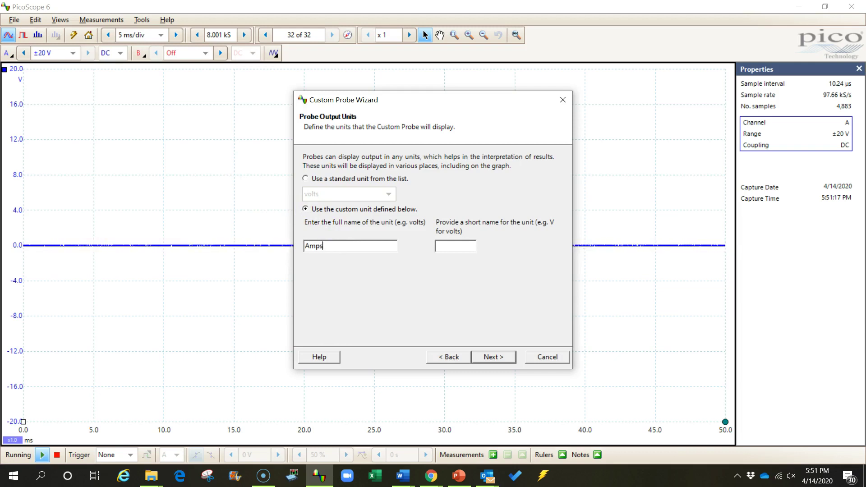
{"action": "left_click", "coordinate": [442, 246]}
{"action": "type", "text": "A"}
Step: Set the linear scaling to y = 1000x + 0 and continue to Range Management
{"action": "left_click", "coordinate": [496, 358]}
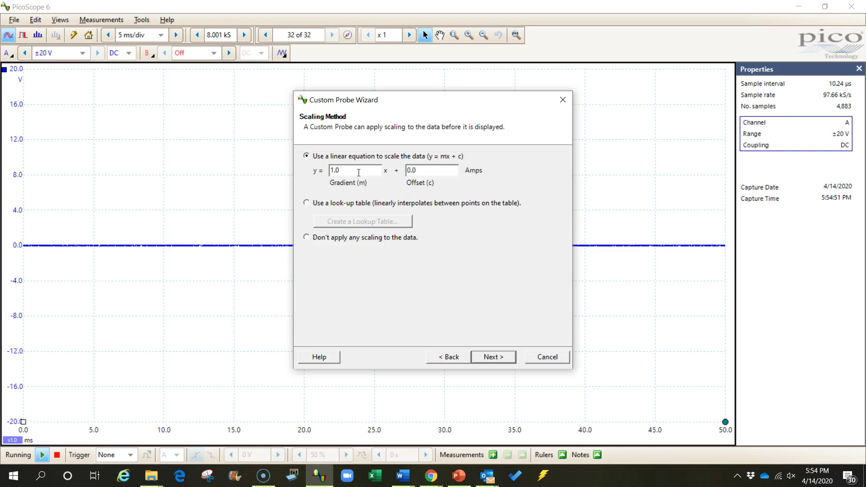
{"action": "left_click_drag", "start_coordinate": [358, 173], "coordinate": [332, 168]}
{"action": "left_click", "coordinate": [493, 357]}
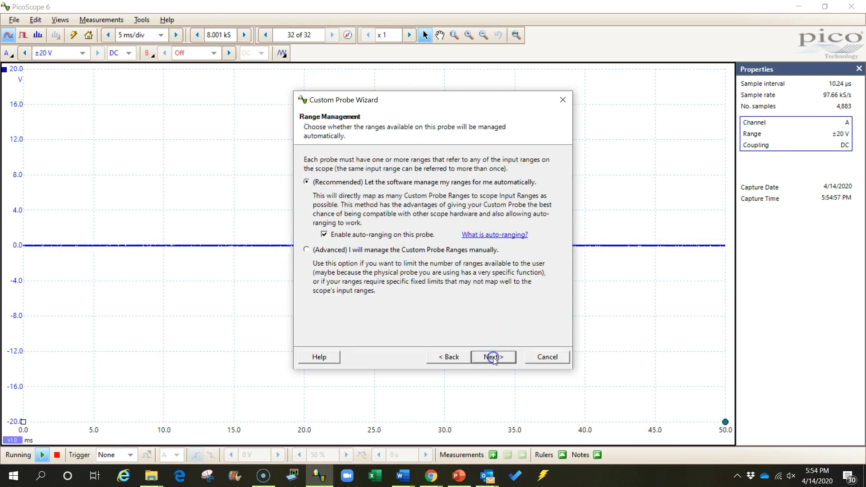
Step: Choose manual range setup and add a -100 A to 1 kA range
{"action": "left_click", "coordinate": [307, 250]}
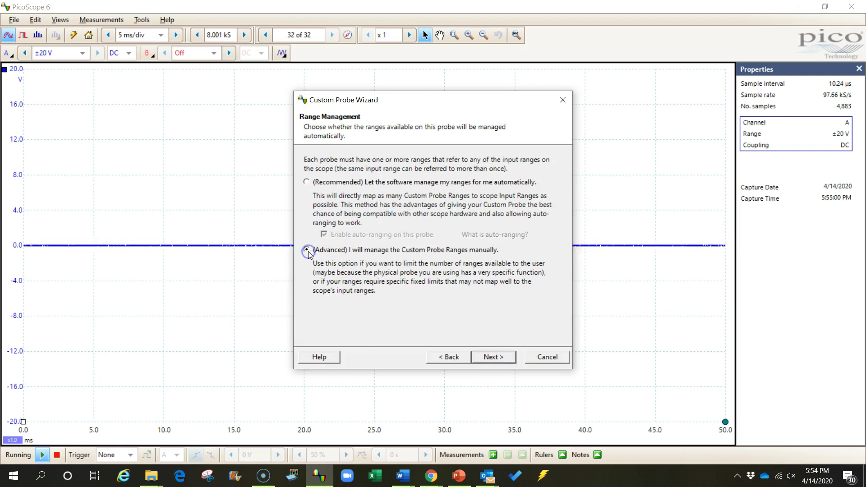
{"action": "left_click", "coordinate": [493, 356]}
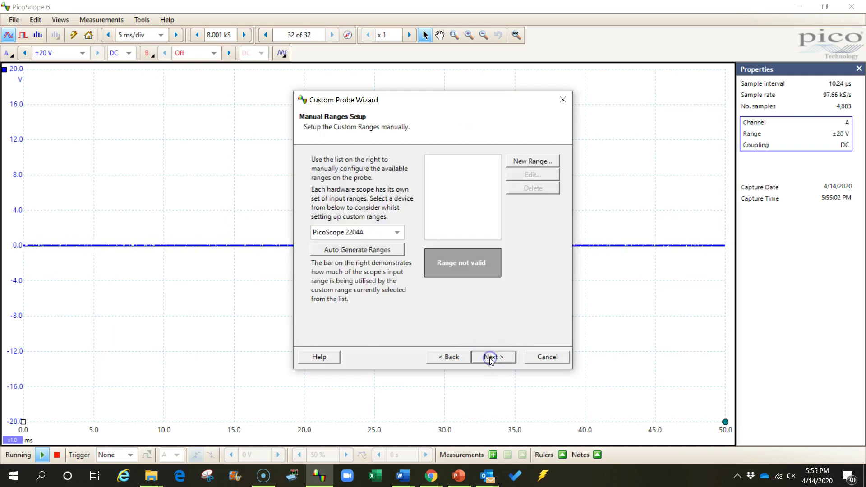
{"action": "left_click", "coordinate": [537, 162]}
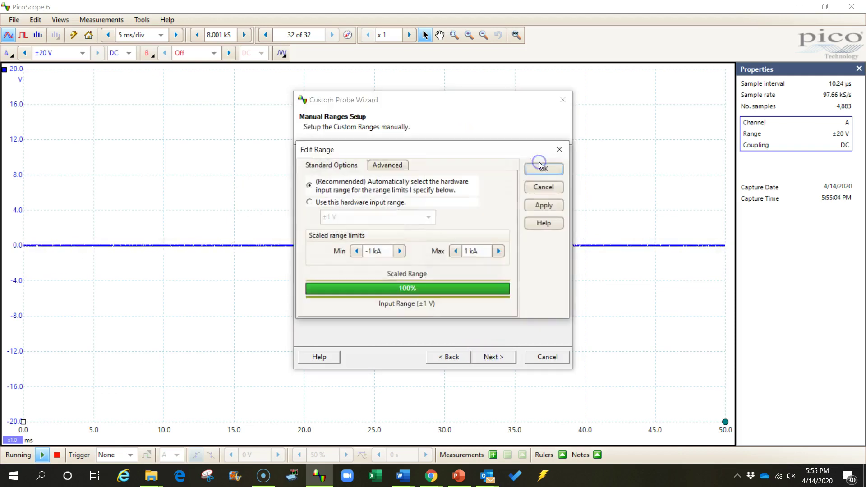
{"action": "left_click", "coordinate": [399, 251]}
{"action": "left_click", "coordinate": [398, 251]}
{"action": "left_click", "coordinate": [399, 251]}
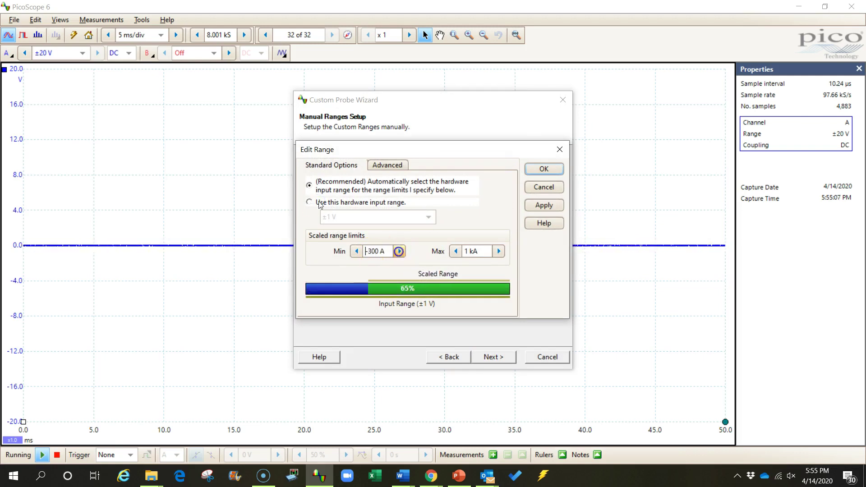
{"action": "left_click", "coordinate": [399, 251]}
{"action": "left_click", "coordinate": [399, 251]}
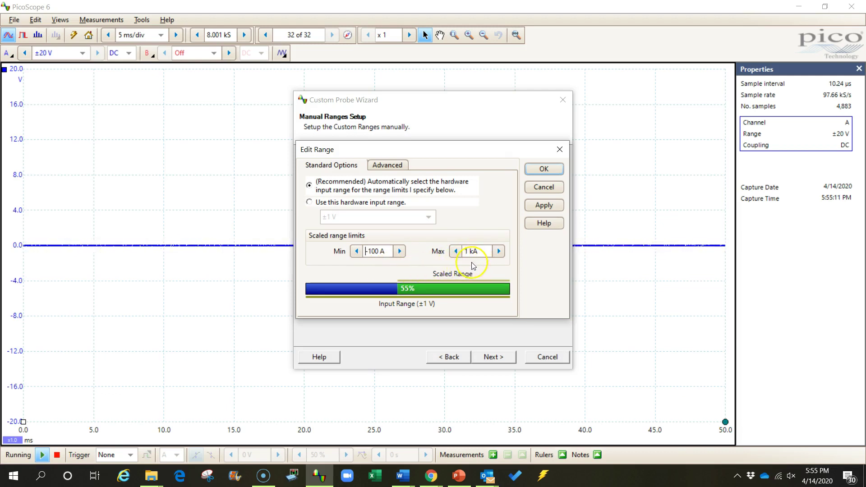
{"action": "left_click", "coordinate": [543, 169]}
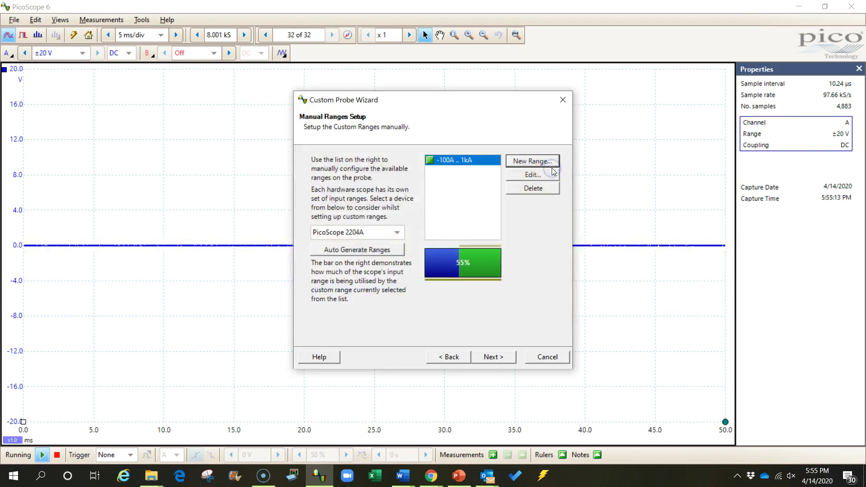
Step: Add a second range from -100 A to 600 A
{"action": "left_click", "coordinate": [531, 161]}
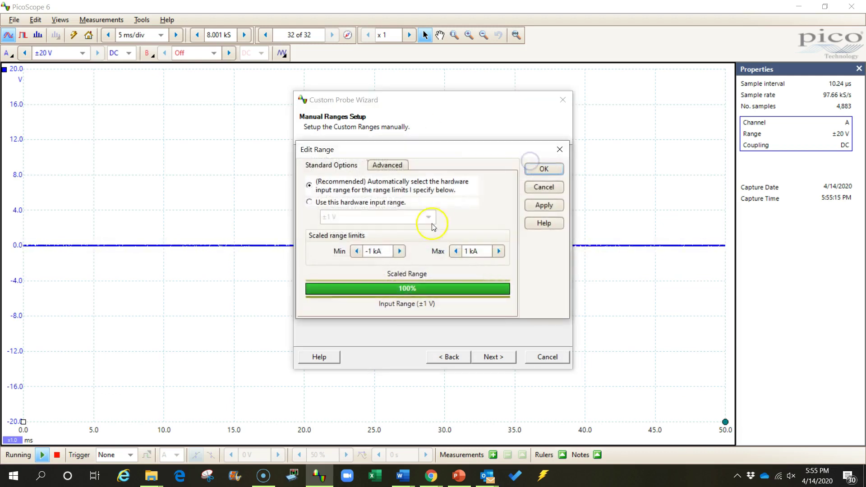
{"action": "left_click", "coordinate": [399, 251]}
{"action": "left_click", "coordinate": [399, 251]}
{"action": "left_click", "coordinate": [399, 251]}
{"action": "left_click", "coordinate": [399, 251]}
{"action": "left_click", "coordinate": [399, 251]}
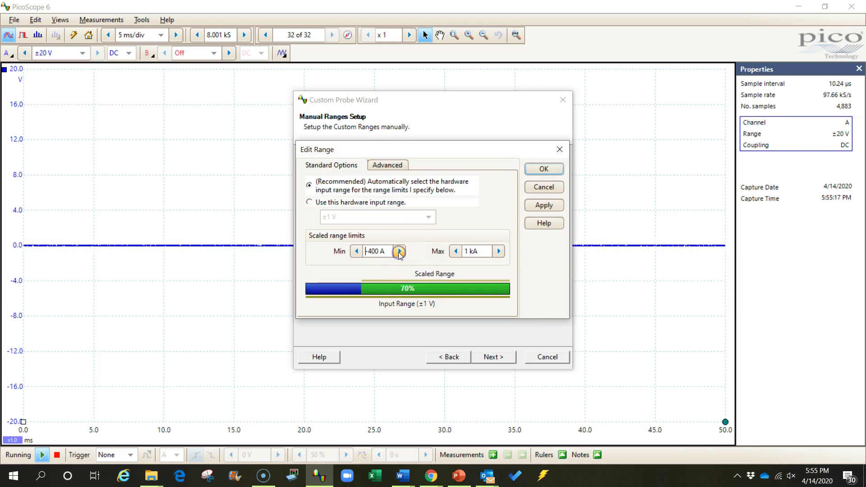
{"action": "left_click", "coordinate": [399, 251]}
{"action": "left_click", "coordinate": [399, 252]}
{"action": "left_click", "coordinate": [399, 251]}
{"action": "left_click", "coordinate": [399, 251]}
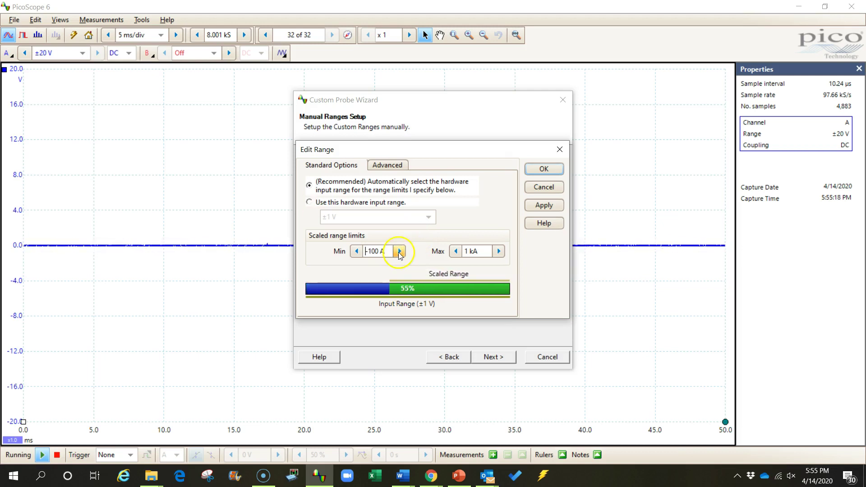
{"action": "left_click", "coordinate": [456, 251]}
{"action": "left_click", "coordinate": [455, 251]}
{"action": "left_click", "coordinate": [455, 251]}
{"action": "left_click", "coordinate": [456, 251]}
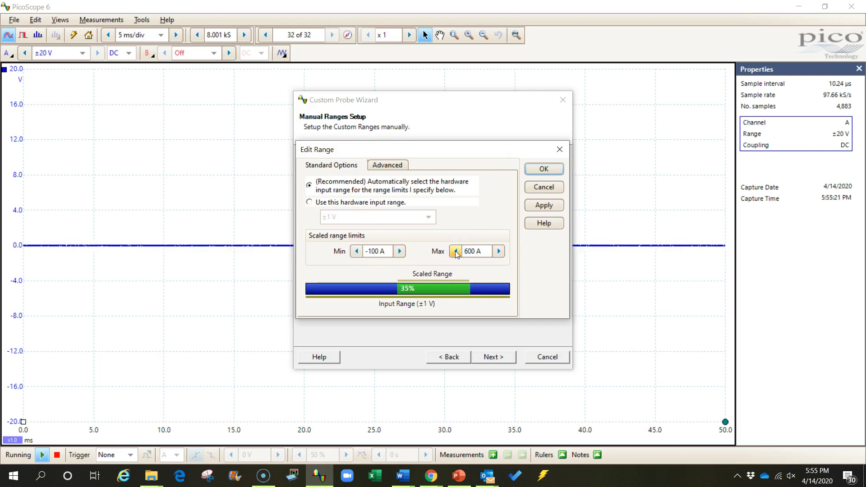
{"action": "left_click", "coordinate": [377, 258]}
{"action": "left_click", "coordinate": [545, 169]}
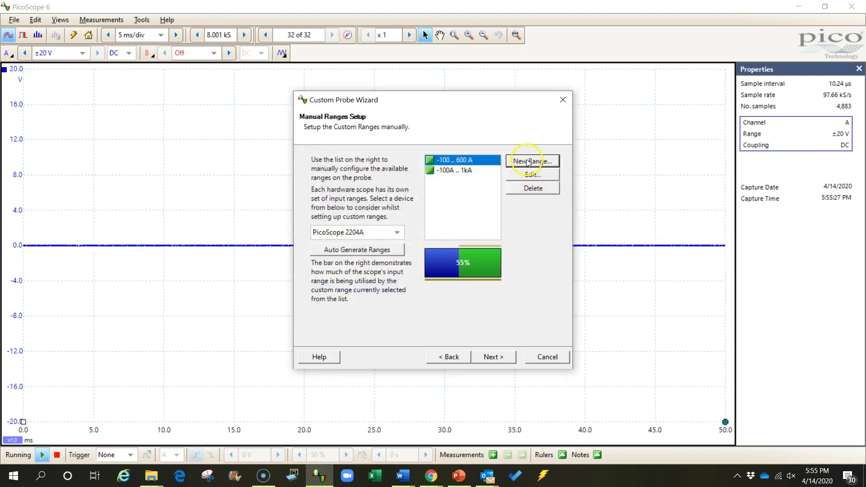
Step: Add a ±100 A range using the Min and Max spin arrows
{"action": "left_click", "coordinate": [528, 162]}
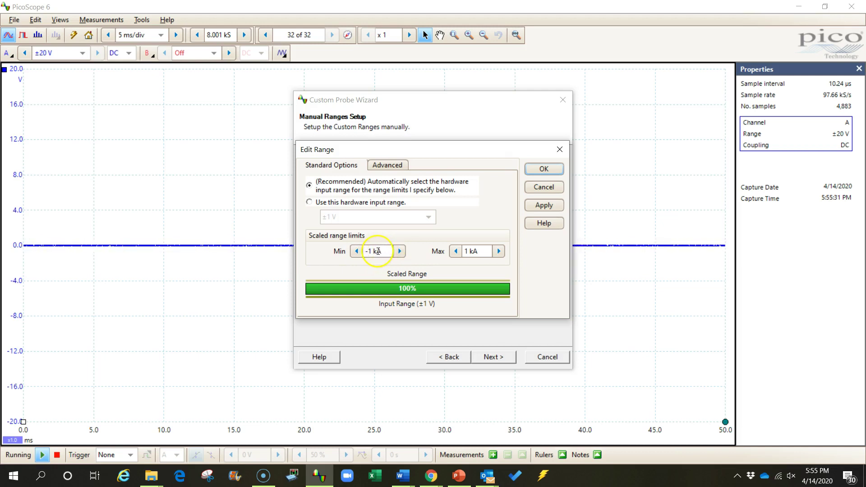
{"action": "left_click", "coordinate": [400, 251]}
{"action": "left_click", "coordinate": [400, 251]}
{"action": "left_click", "coordinate": [400, 251]}
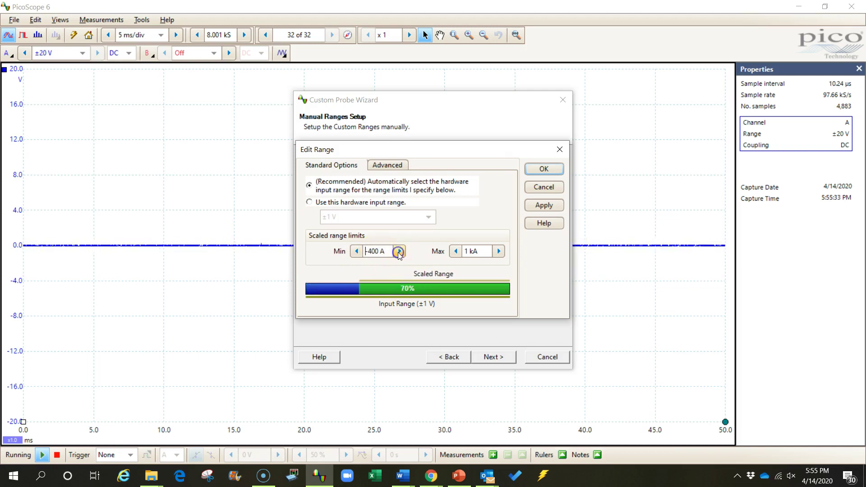
{"action": "left_click", "coordinate": [399, 251]}
{"action": "left_click", "coordinate": [400, 251]}
{"action": "left_click", "coordinate": [400, 251]}
{"action": "left_click", "coordinate": [455, 251]}
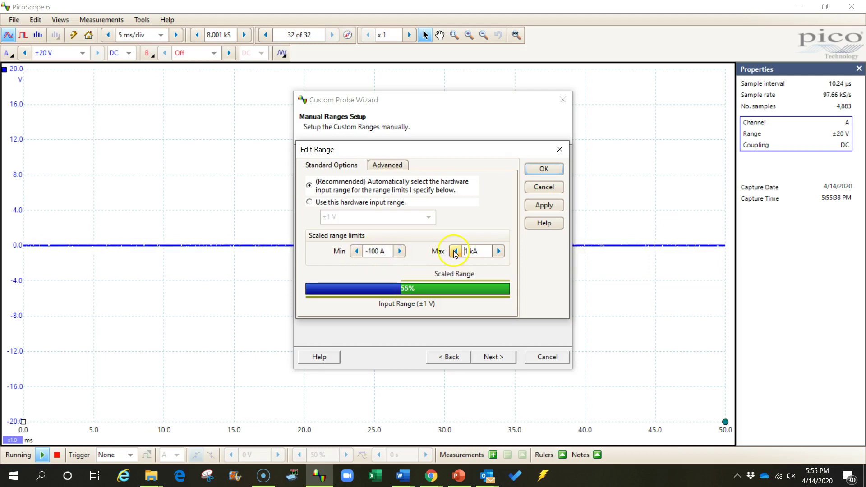
{"action": "left_click", "coordinate": [456, 251]}
{"action": "left_click", "coordinate": [455, 251]}
{"action": "left_click", "coordinate": [454, 251]}
{"action": "left_click", "coordinate": [454, 251]}
{"action": "left_click", "coordinate": [455, 251]}
{"action": "left_click", "coordinate": [454, 251]}
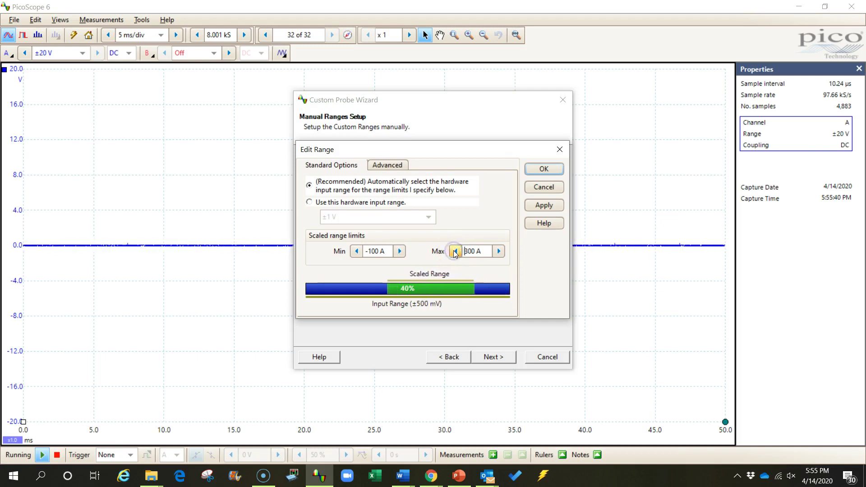
{"action": "left_click", "coordinate": [455, 251]}
{"action": "left_click", "coordinate": [454, 251]}
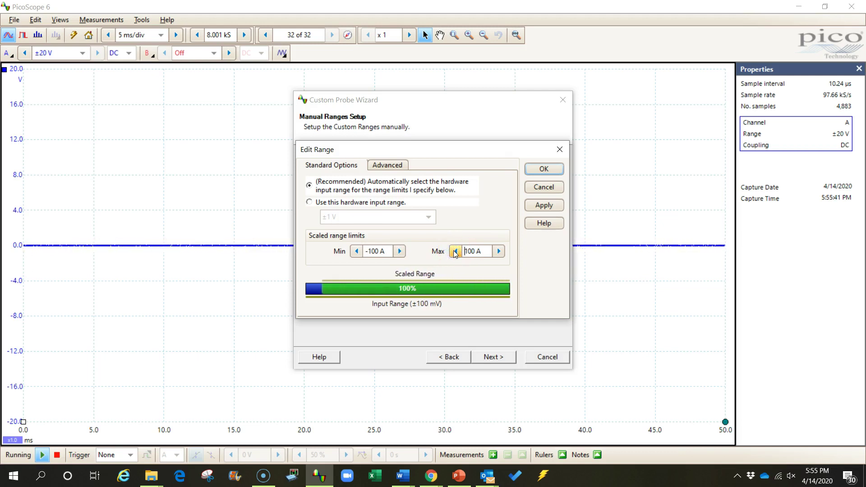
{"action": "left_click", "coordinate": [536, 171]}
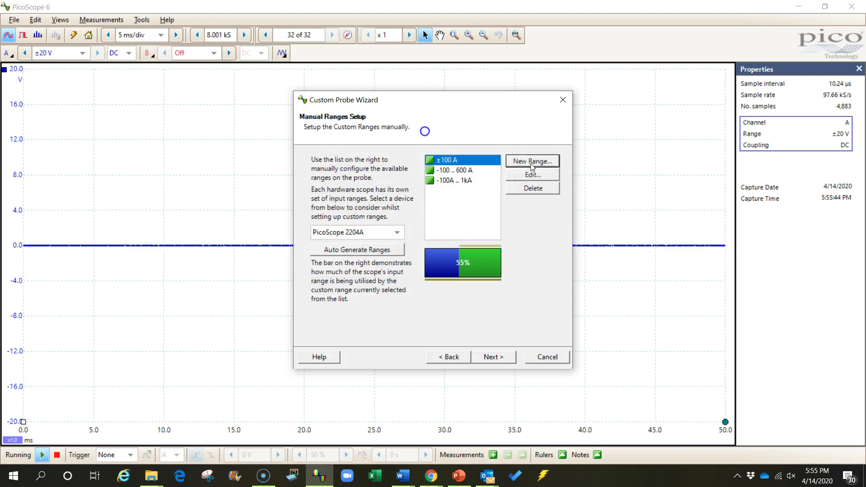
Step: Add a -100 A to 1.2 kA range with the maximum entered as 1200 A
{"action": "left_click", "coordinate": [531, 163]}
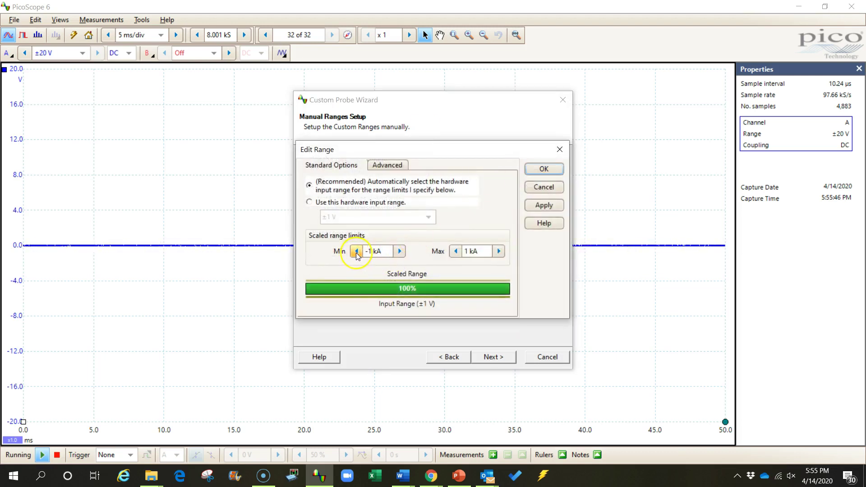
{"action": "left_click", "coordinate": [399, 251]}
{"action": "left_click", "coordinate": [399, 251]}
{"action": "left_click", "coordinate": [399, 251]}
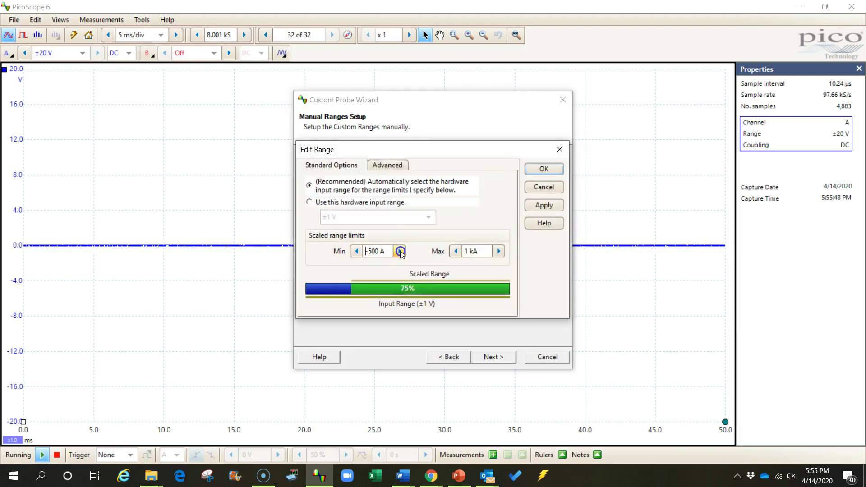
{"action": "left_click", "coordinate": [400, 251]}
{"action": "left_click", "coordinate": [399, 252]}
{"action": "left_click", "coordinate": [399, 251]}
{"action": "left_click", "coordinate": [400, 251]}
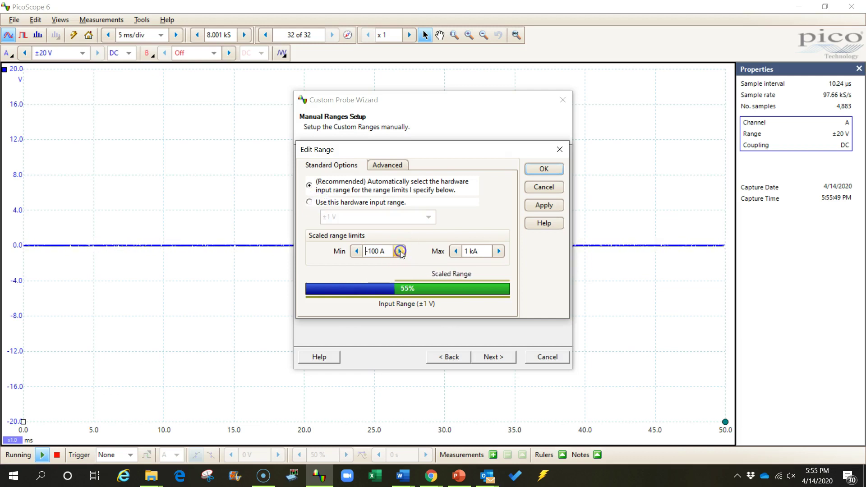
{"action": "left_click", "coordinate": [455, 251]}
{"action": "double_click", "coordinate": [472, 251]}
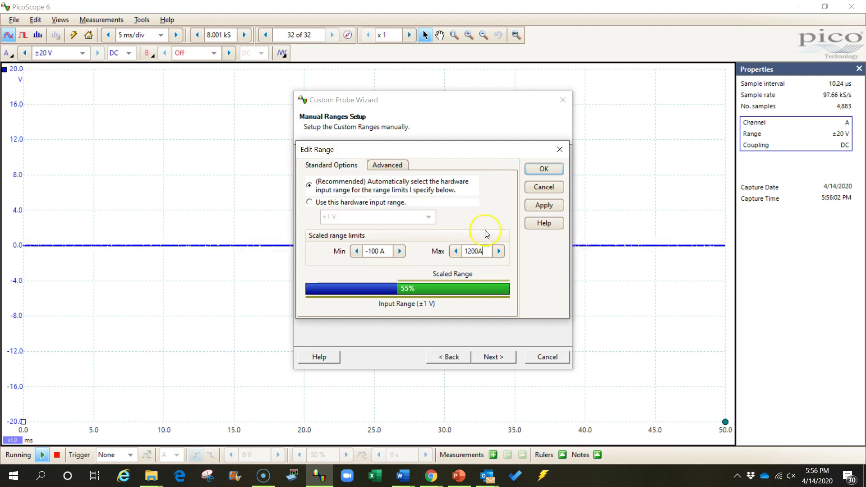
{"action": "left_click", "coordinate": [538, 169]}
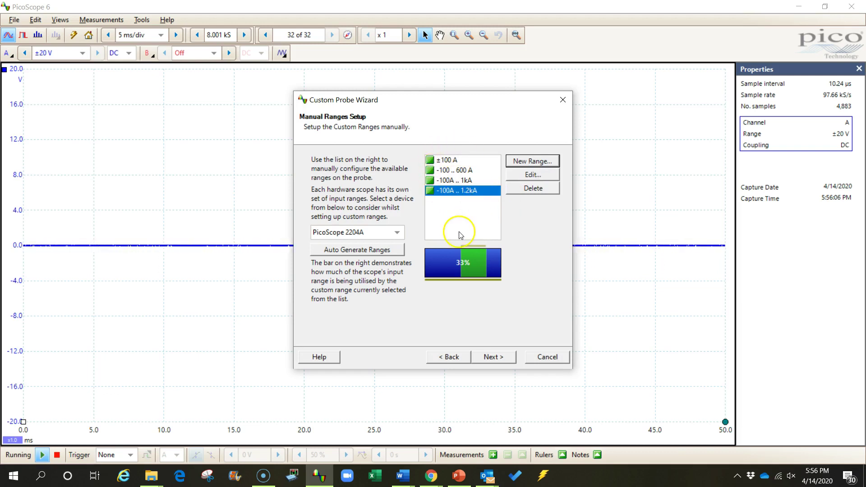
Step: Skip filtering, name the probe '1000 Amp Current Probe', and finish the wizard
{"action": "left_click", "coordinate": [501, 356]}
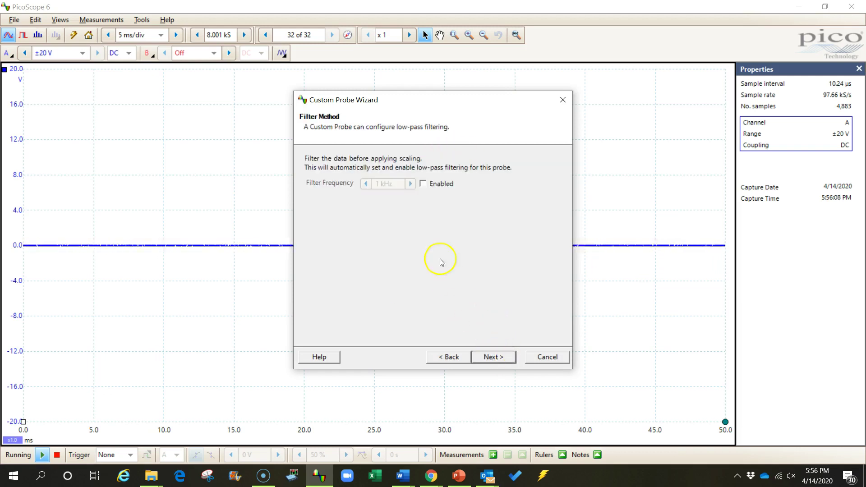
{"action": "left_click", "coordinate": [495, 356]}
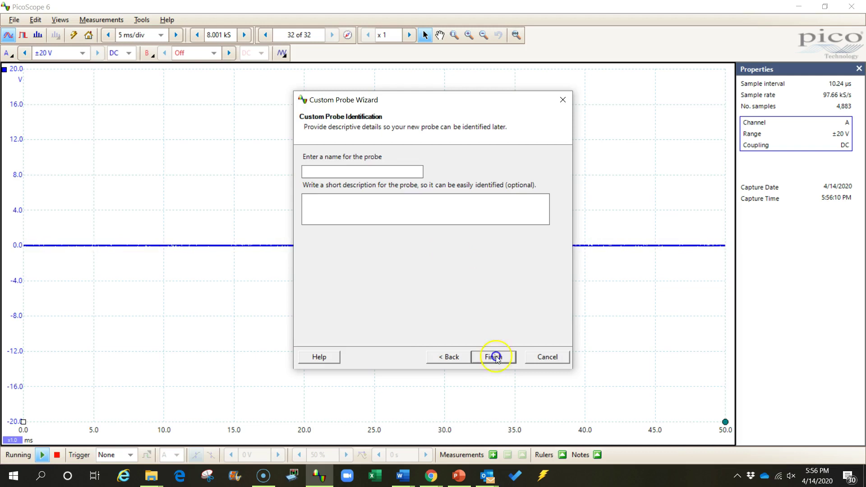
{"action": "left_click", "coordinate": [365, 173]}
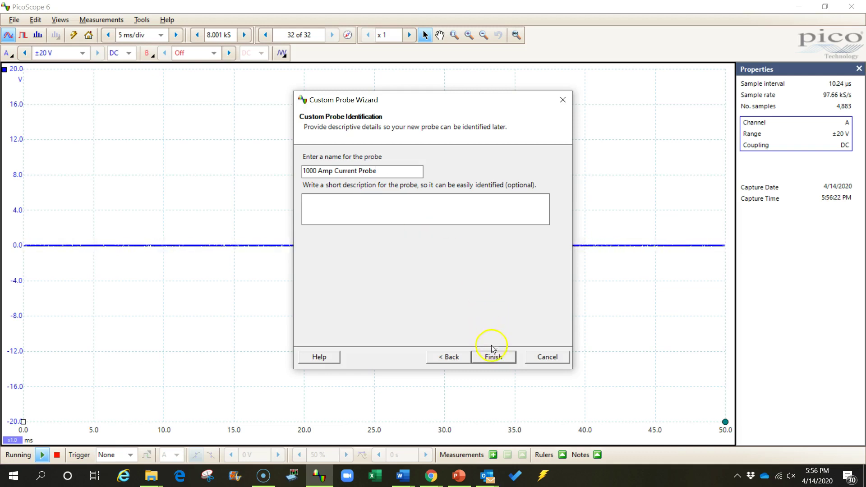
{"action": "left_click", "coordinate": [492, 361]}
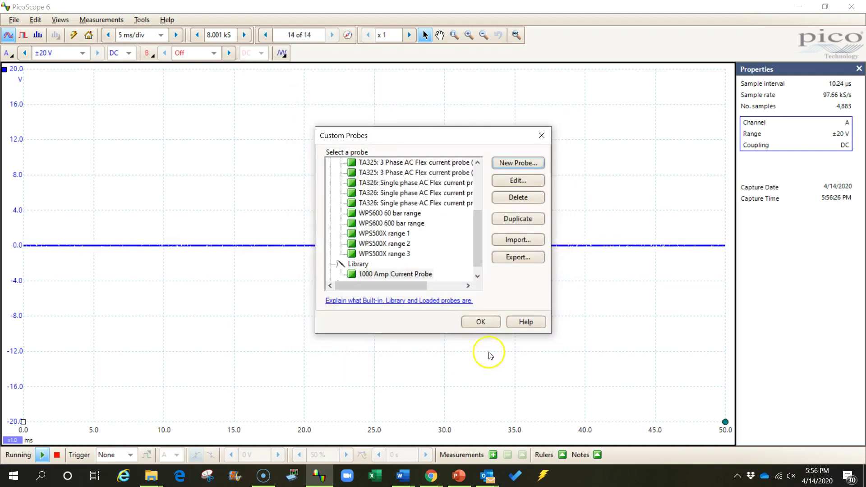
Step: Close Custom Probes and assign Library > 1000 Amp Current Probe to channel A
{"action": "left_click", "coordinate": [480, 320]}
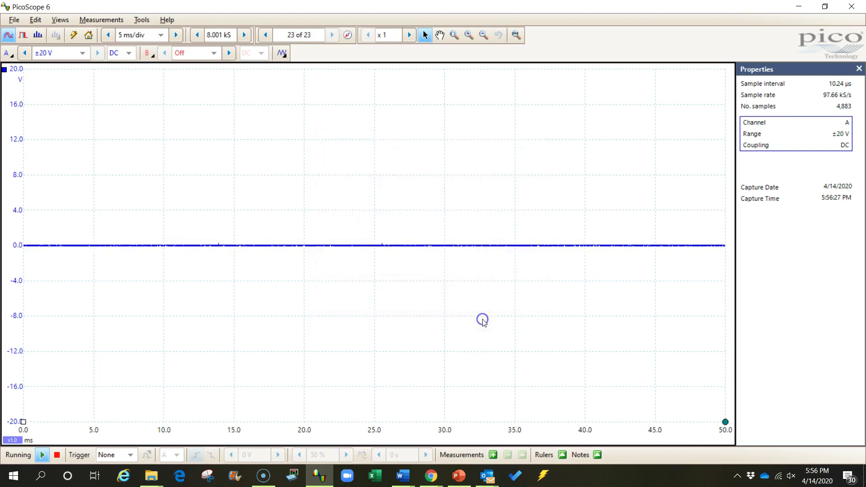
{"action": "left_click", "coordinate": [9, 54]}
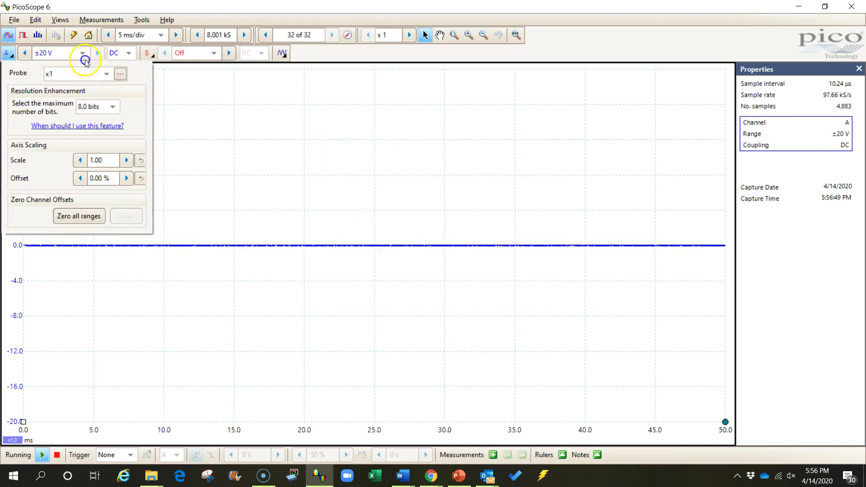
{"action": "left_click", "coordinate": [106, 74]}
{"action": "left_click_drag", "start_coordinate": [205, 106], "coordinate": [206, 147]}
{"action": "left_click", "coordinate": [49, 219]}
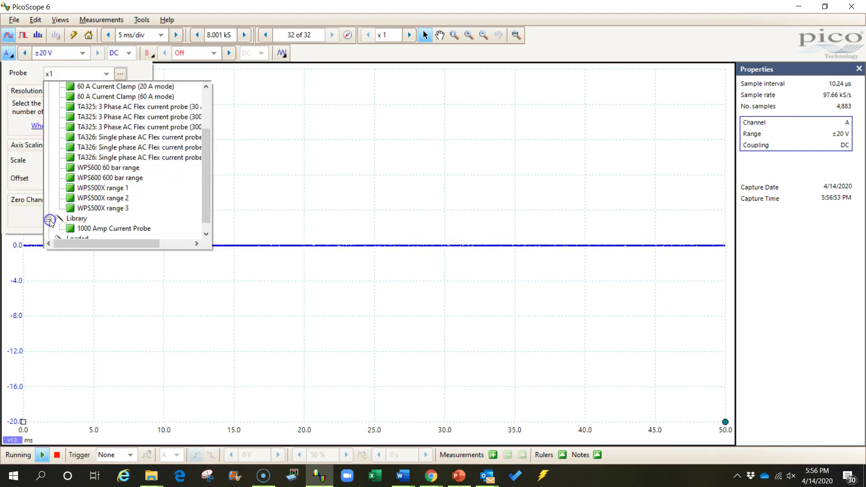
{"action": "left_click", "coordinate": [98, 229]}
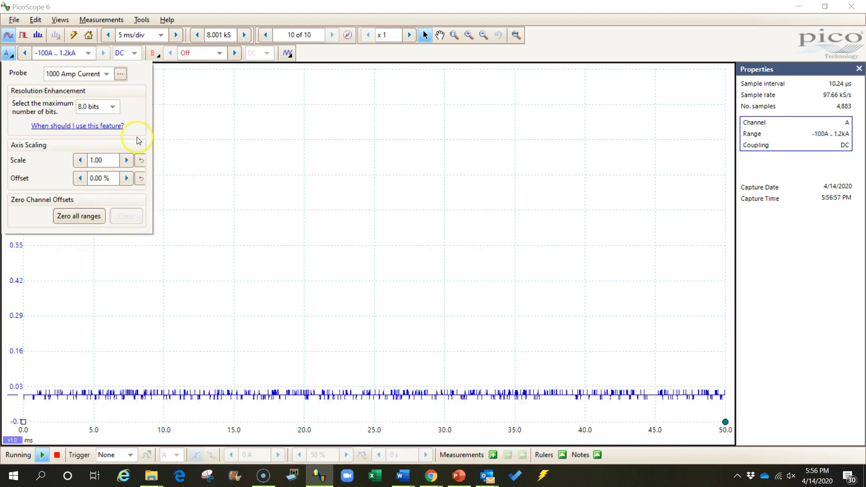
{"action": "left_click", "coordinate": [219, 131]}
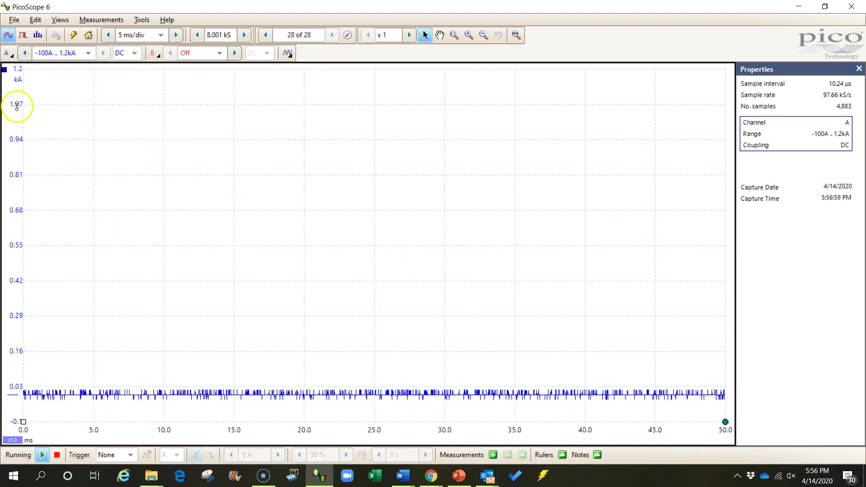
Step: Pick the -100A .. 1kA range from channel A's range list
{"action": "left_click", "coordinate": [89, 53]}
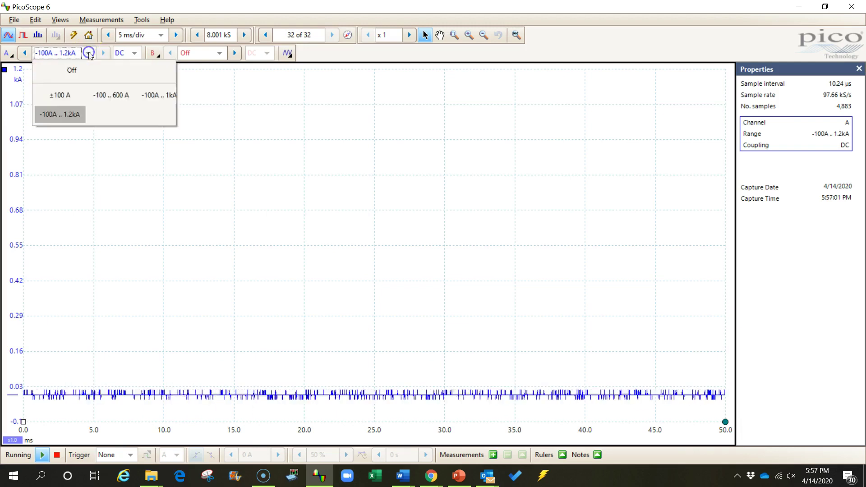
{"action": "left_click", "coordinate": [109, 96]}
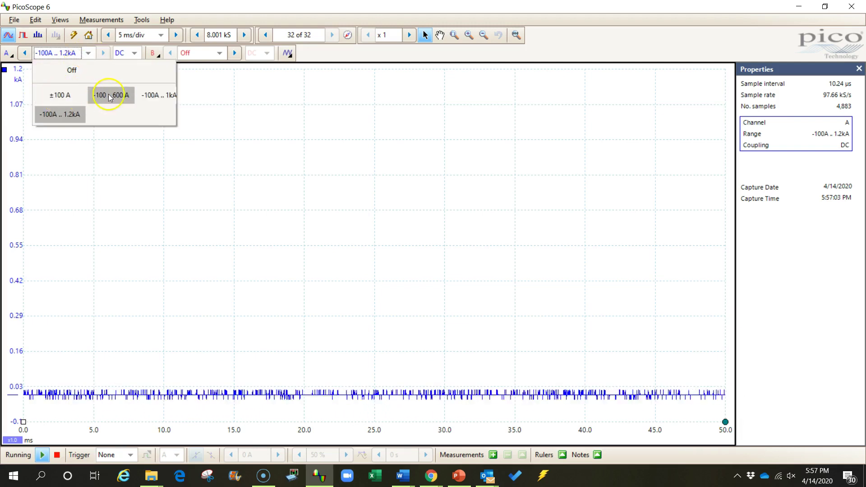
{"action": "left_click", "coordinate": [157, 96]}
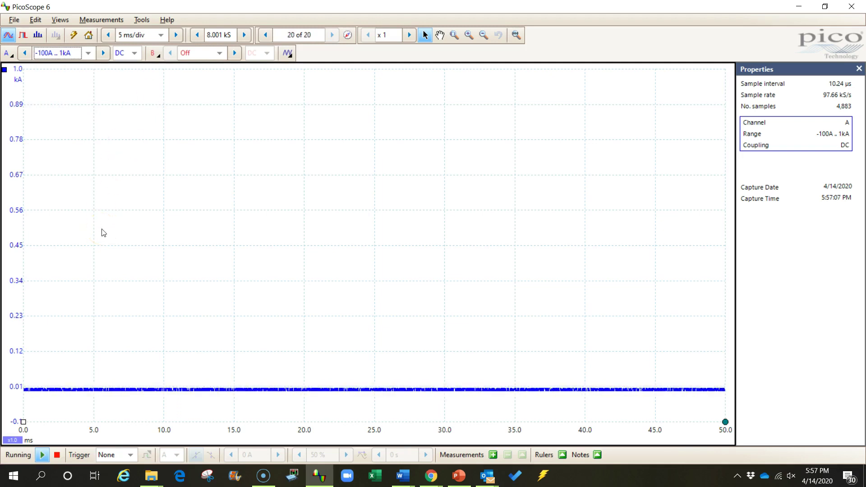
{"action": "left_click", "coordinate": [78, 254]}
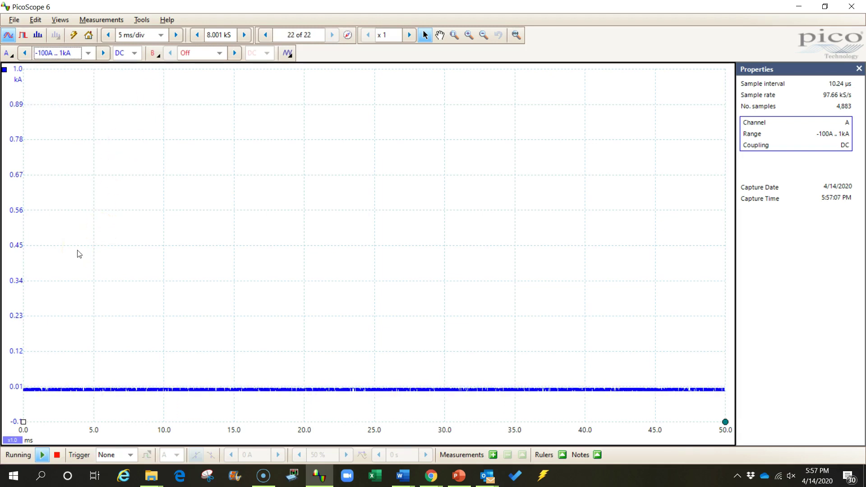